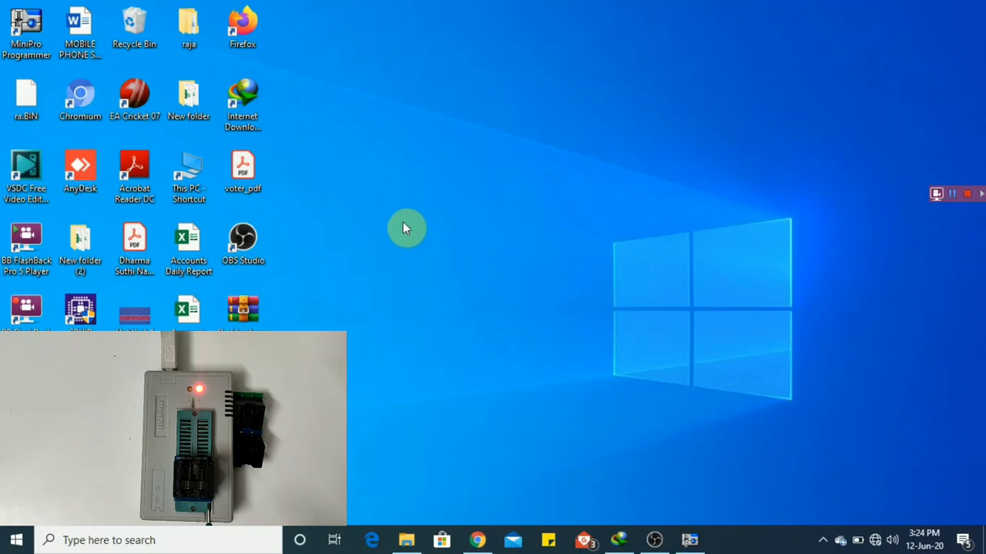
Check the file type of "B490 LB49A 12208-1 Clear me.bin" in its properties from the Downloads folder in File Explorer.
key(super+e)
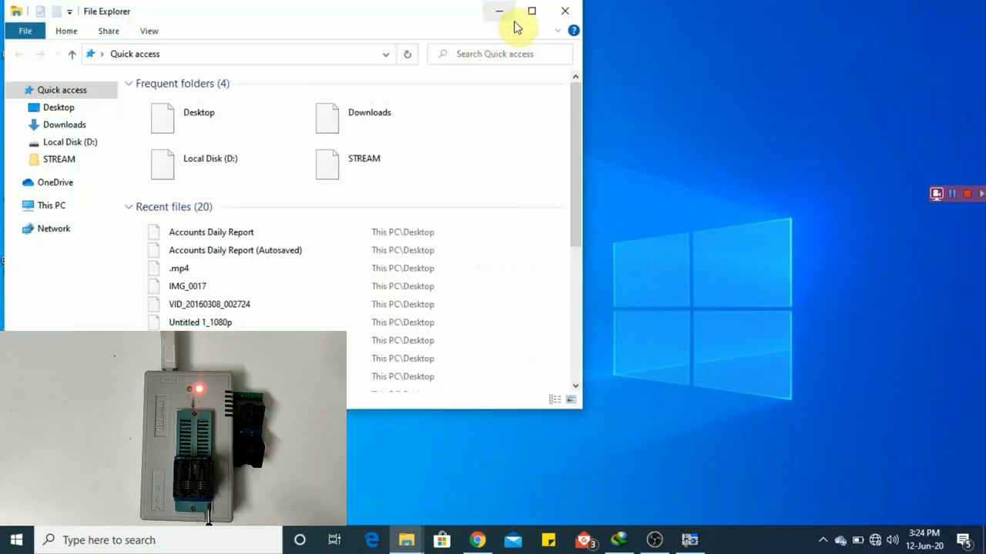
click(532, 12)
click(66, 118)
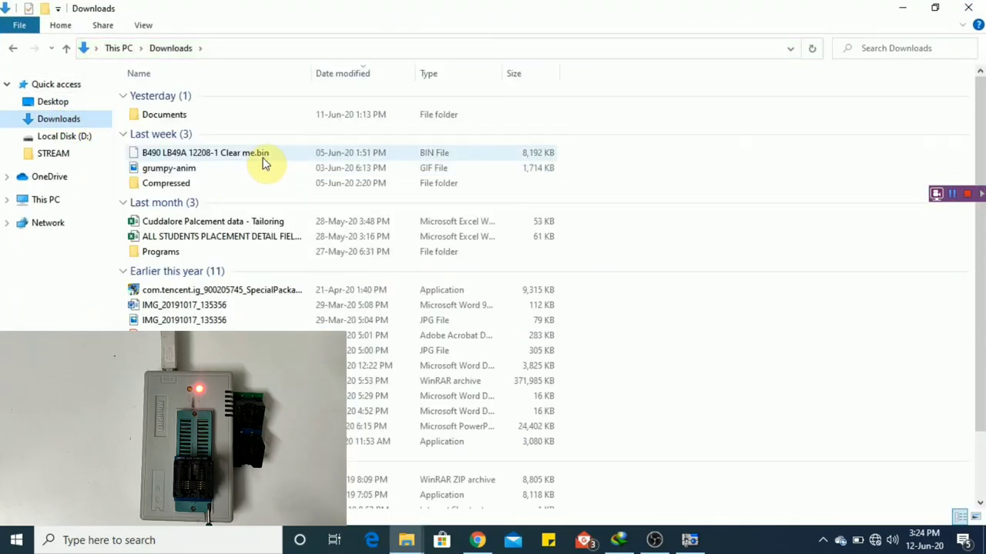
click(264, 161)
right_click(263, 160)
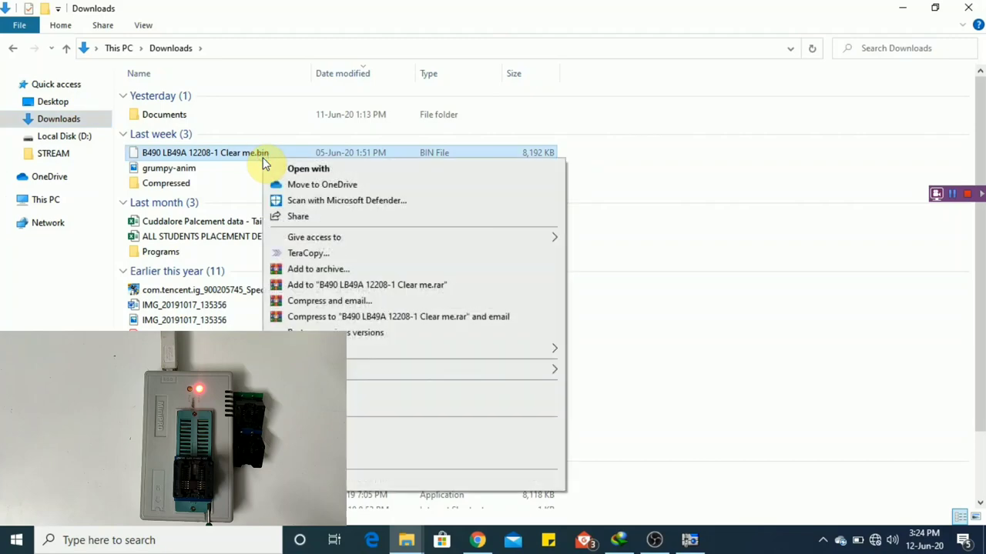
click(341, 477)
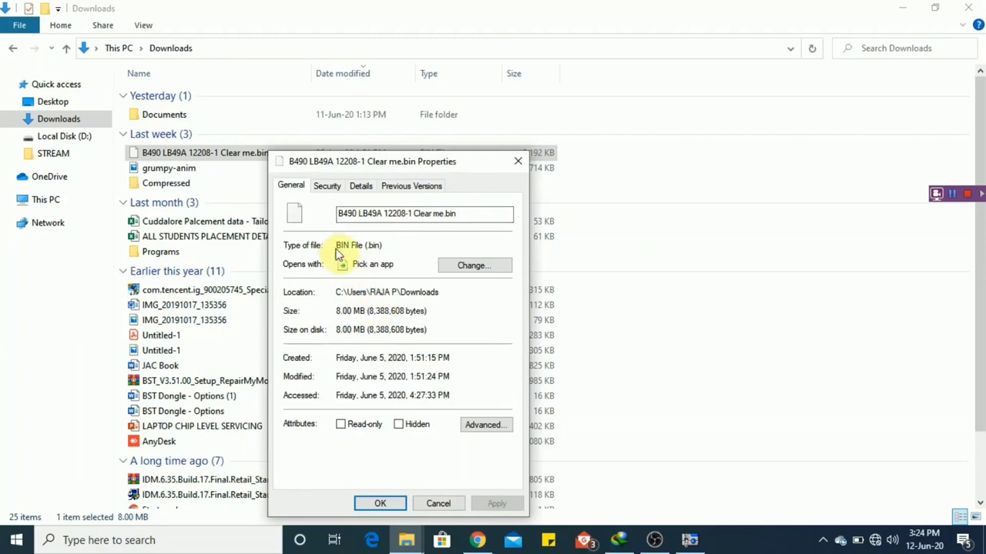
drag(337, 247, 385, 247)
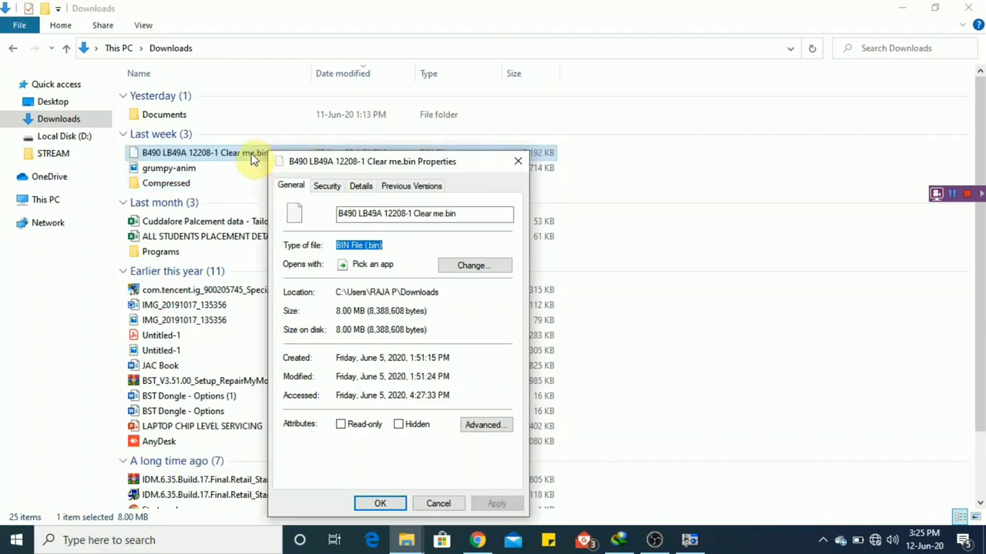
key(Escape)
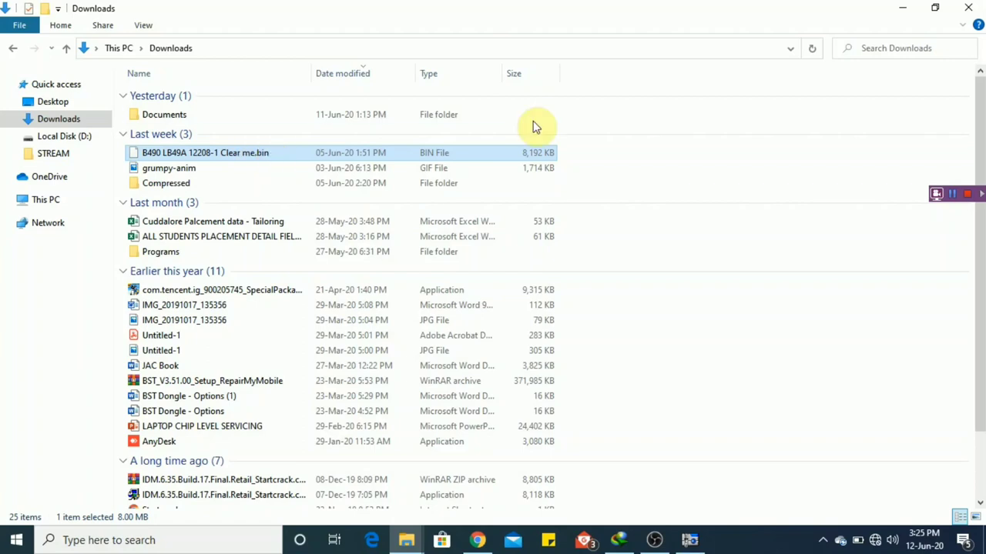
click(905, 8)
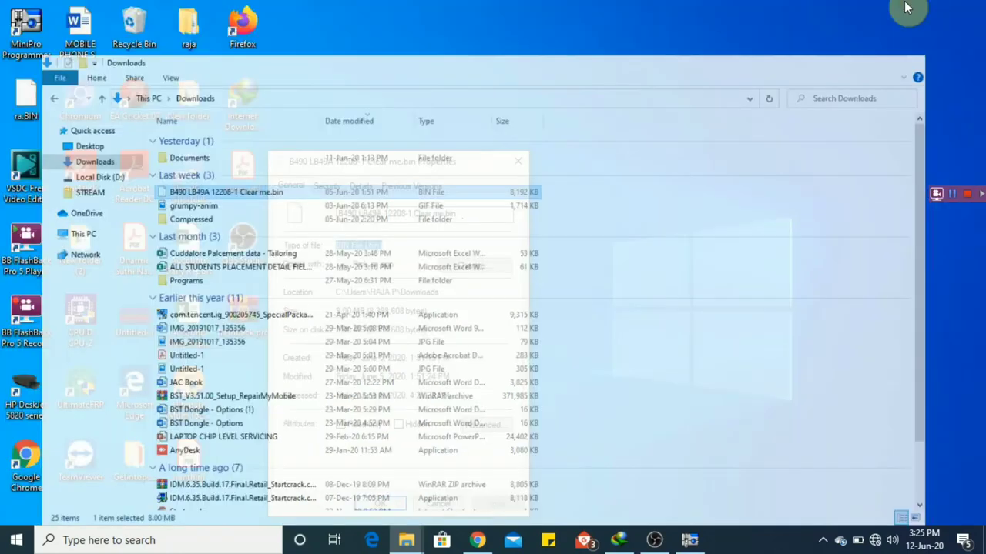
click(518, 163)
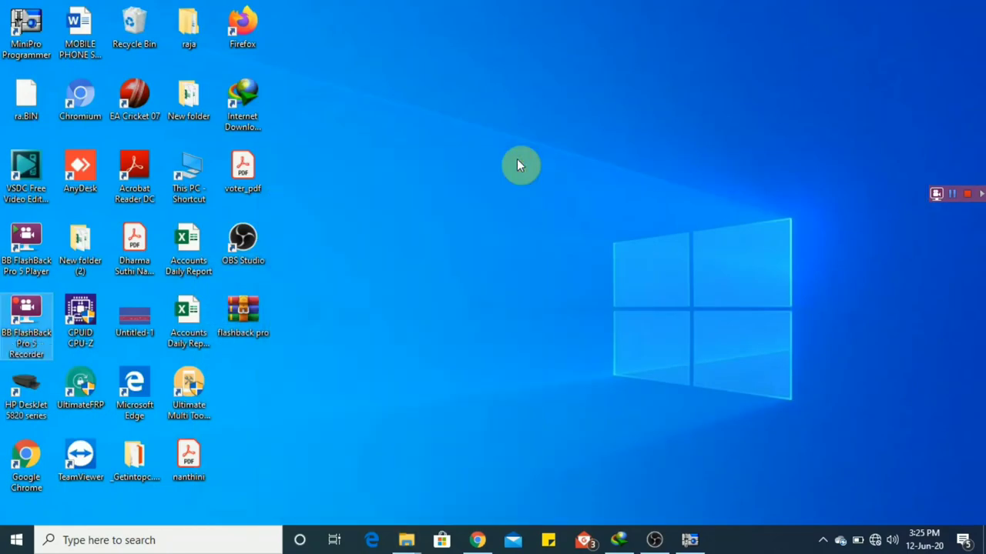
Switch to the MiniPro Programmer window and view the start of its code memory buffer.
double_click(23, 32)
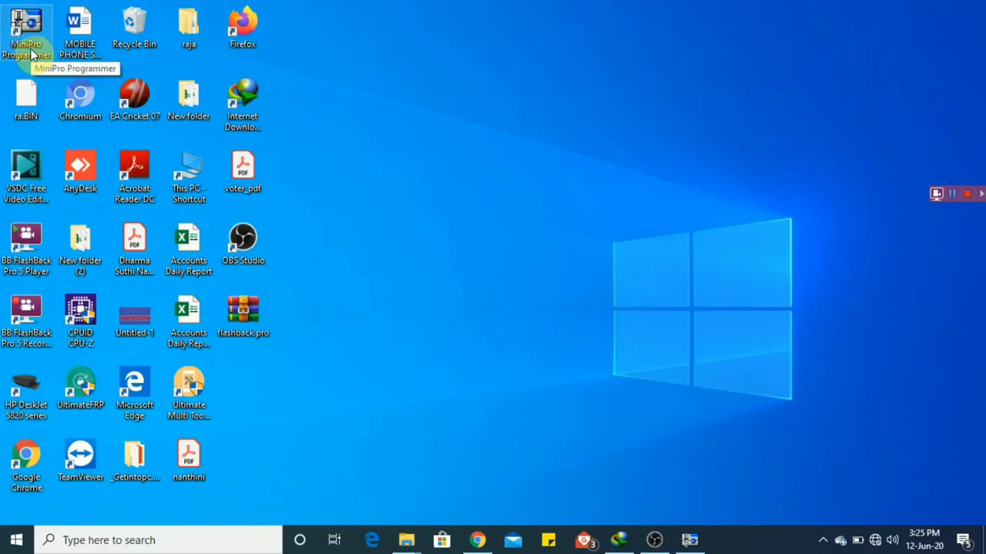
click(689, 540)
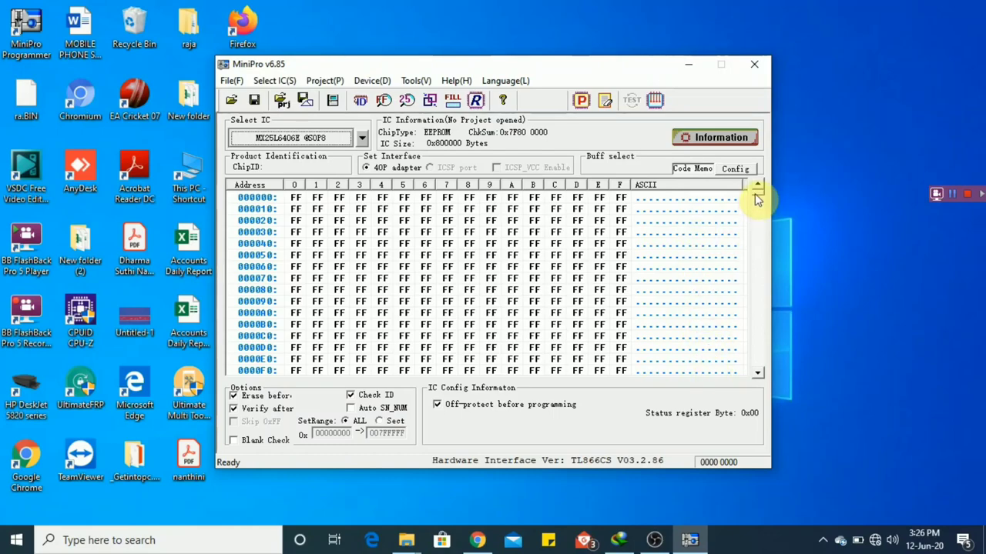
mouse_move(755, 193)
mouse_down()
mouse_move(759, 336)
mouse_move(754, 185)
mouse_up()
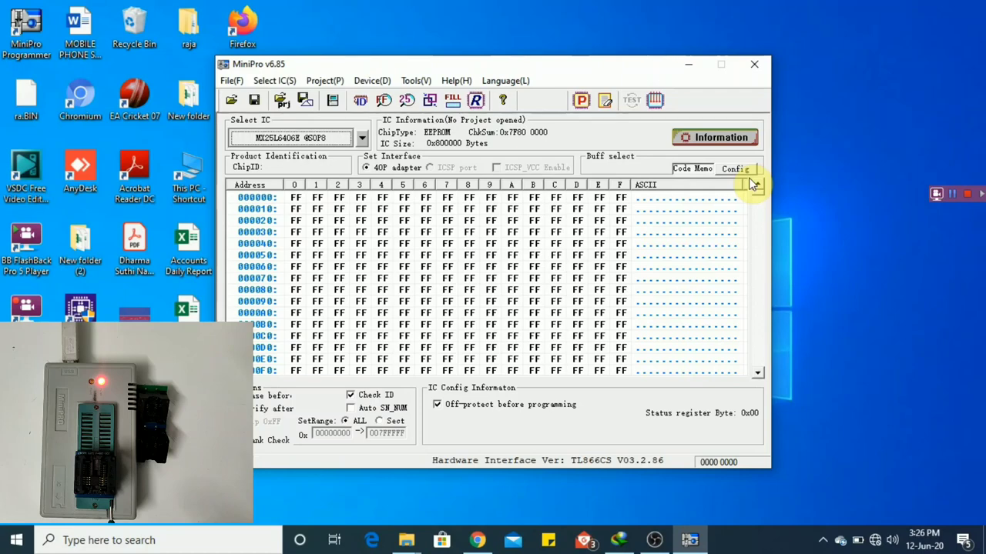
Look through the recent chips and the MACRONIX device list without changing the selected IC.
click(361, 140)
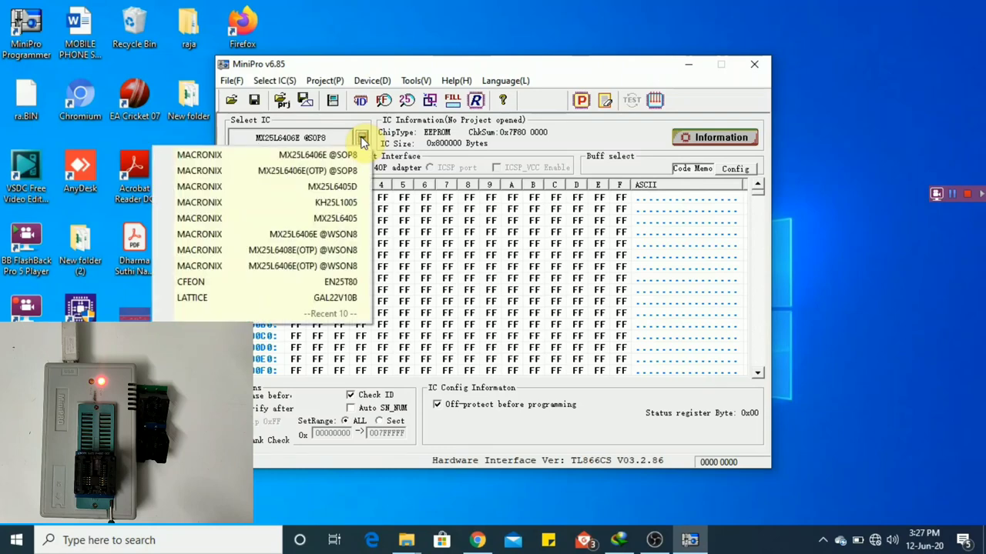
click(361, 140)
click(348, 138)
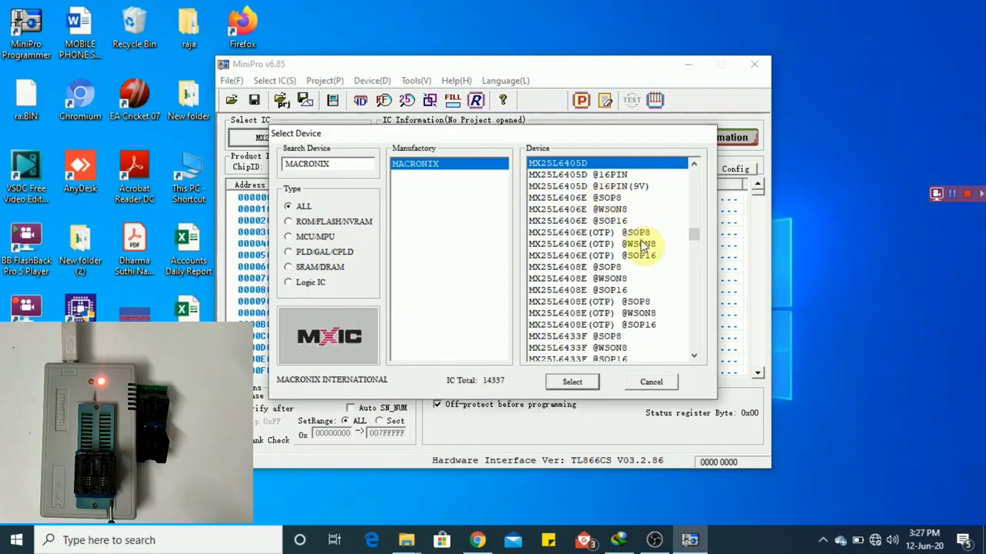
mouse_move(695, 238)
mouse_down()
mouse_move(697, 260)
mouse_move(695, 235)
mouse_up()
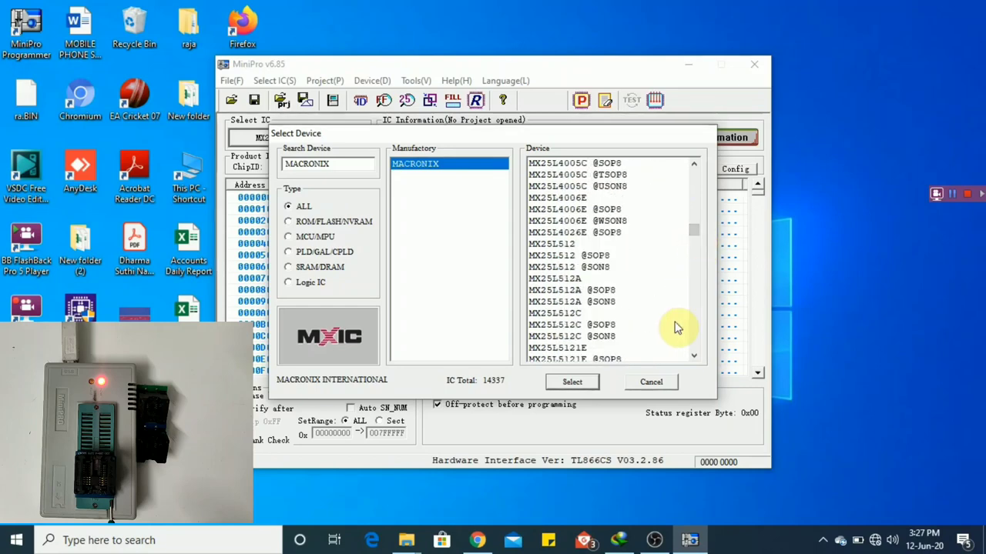
click(654, 385)
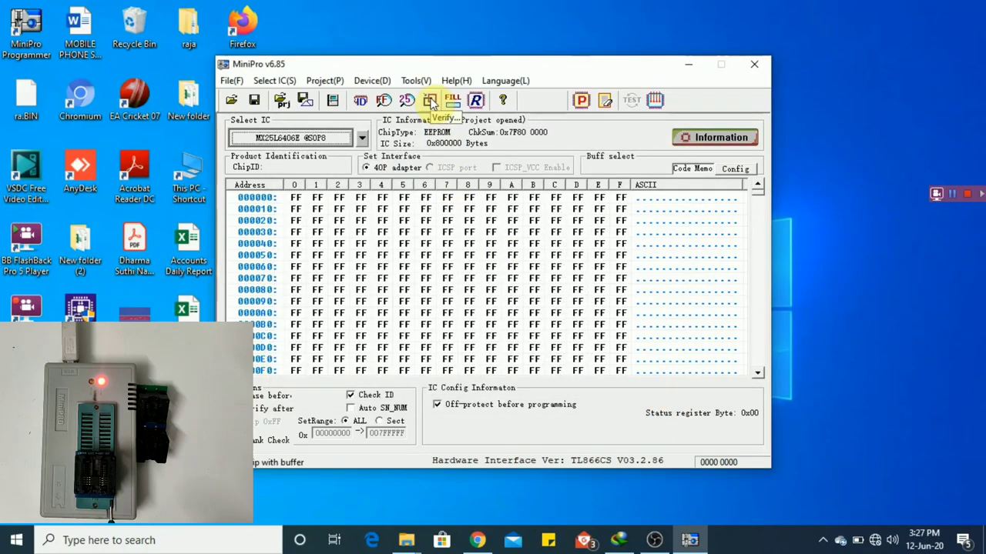
Verify the MX25L6406E chip's code memory against the buffer, continue past the first difference, and cancel at the second.
click(429, 104)
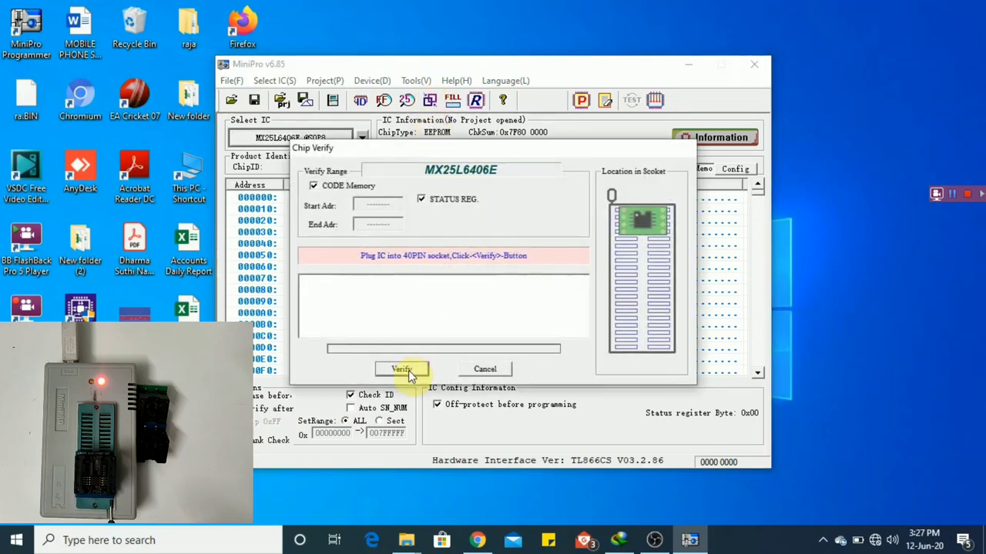
click(402, 370)
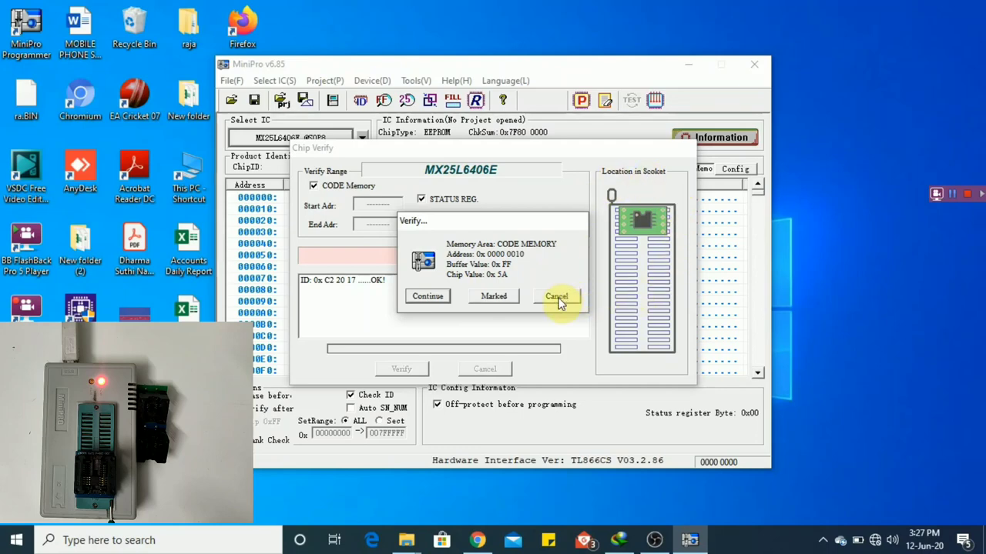
click(442, 297)
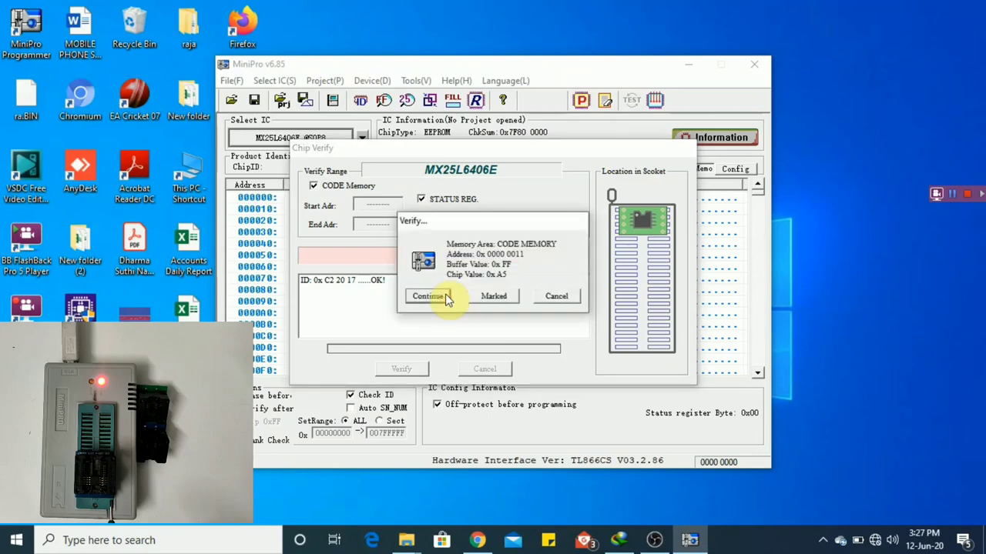
click(551, 302)
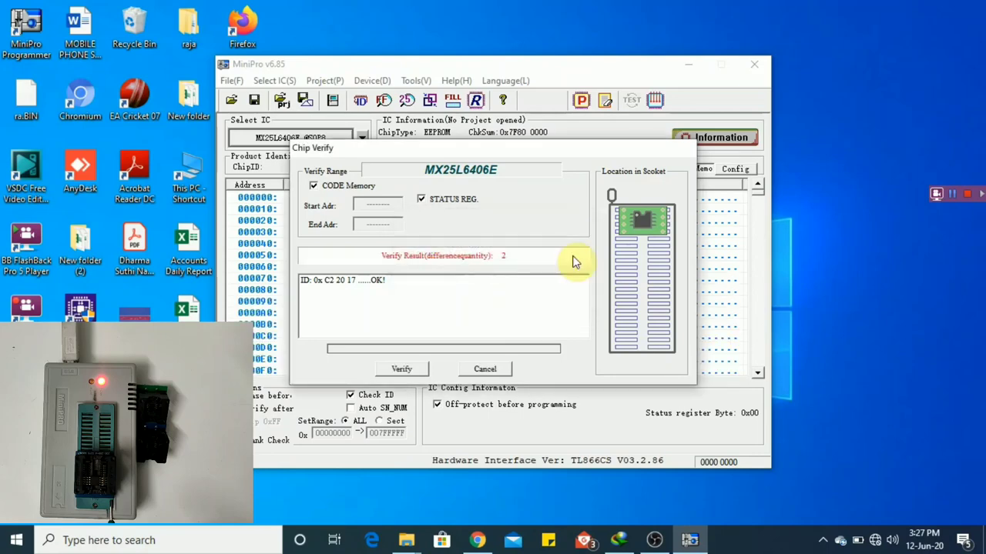
click(489, 369)
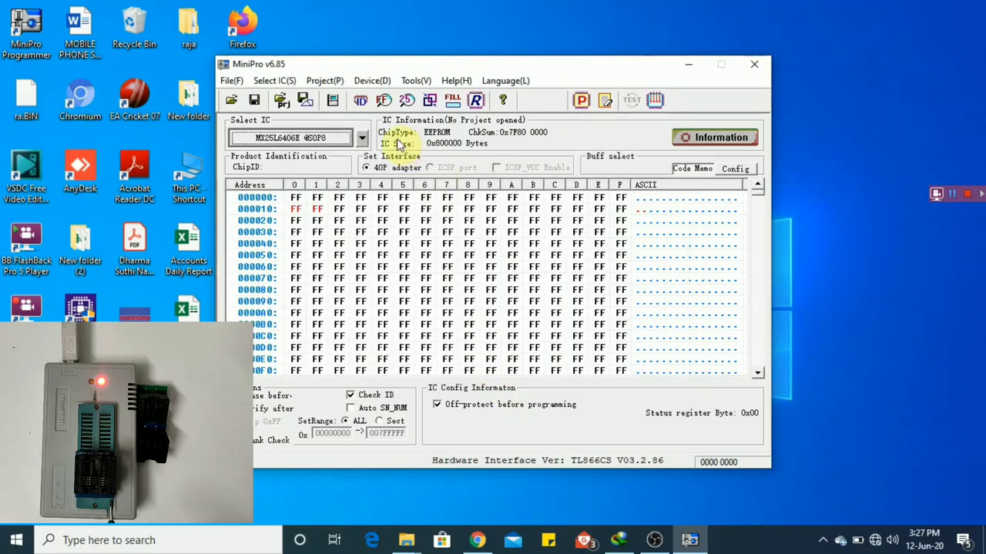
click(384, 101)
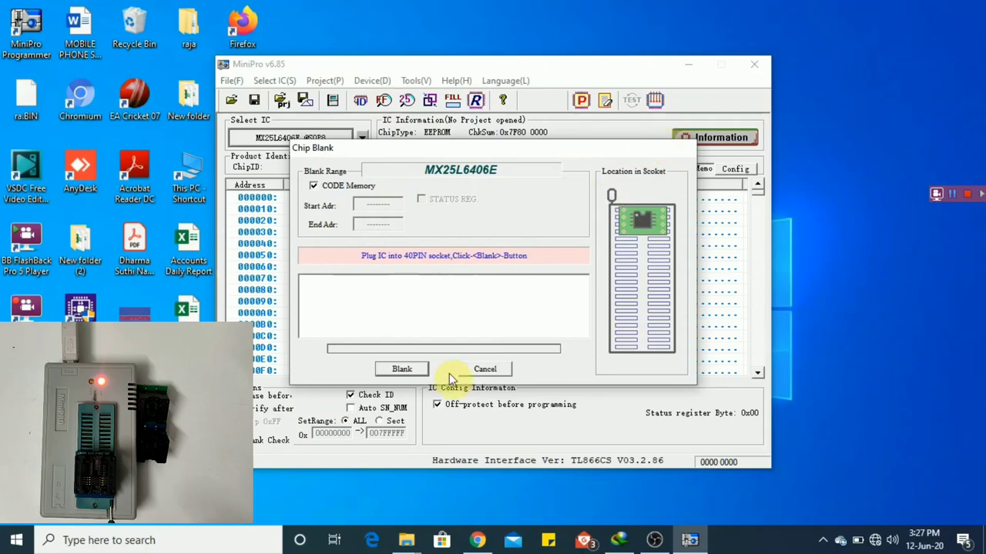
click(481, 370)
click(406, 102)
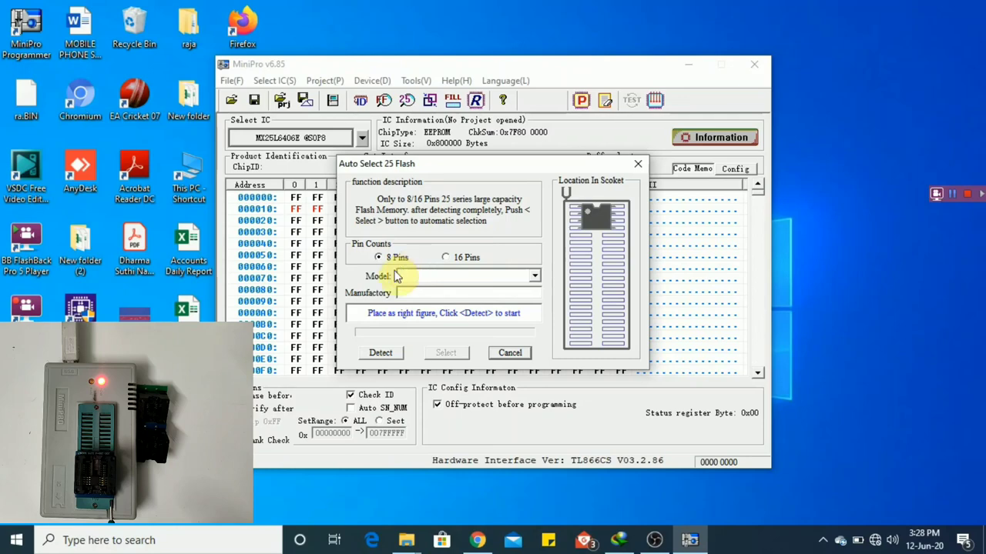
click(386, 355)
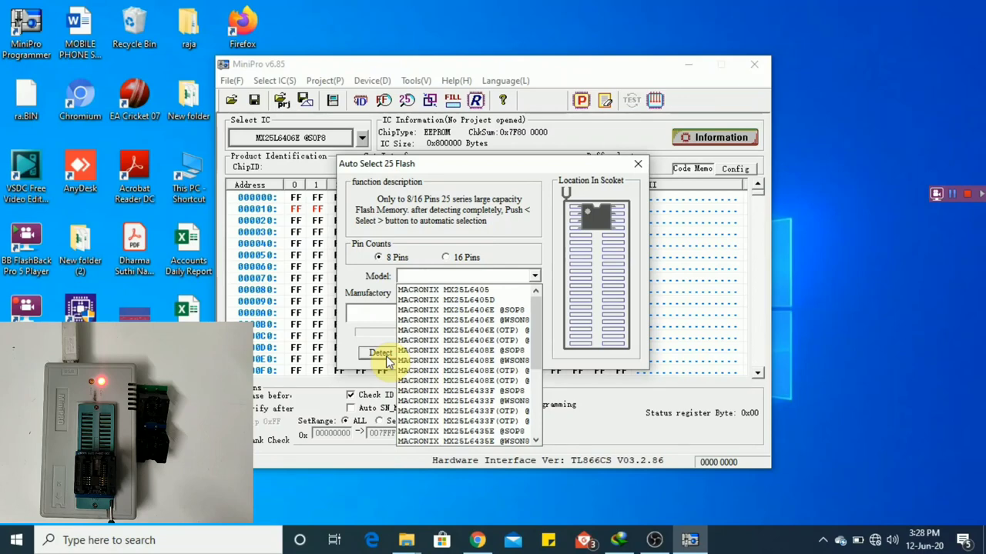
click(516, 311)
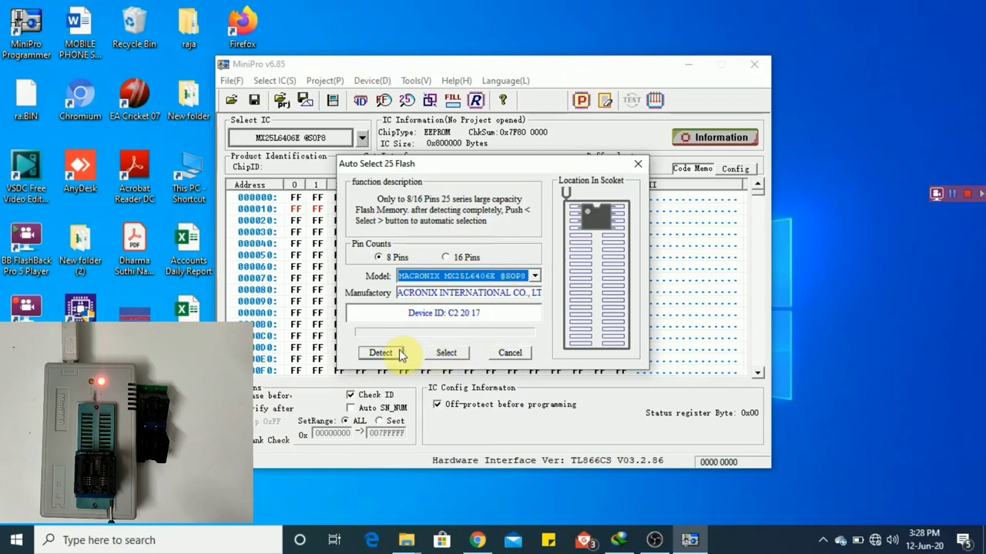
click(456, 355)
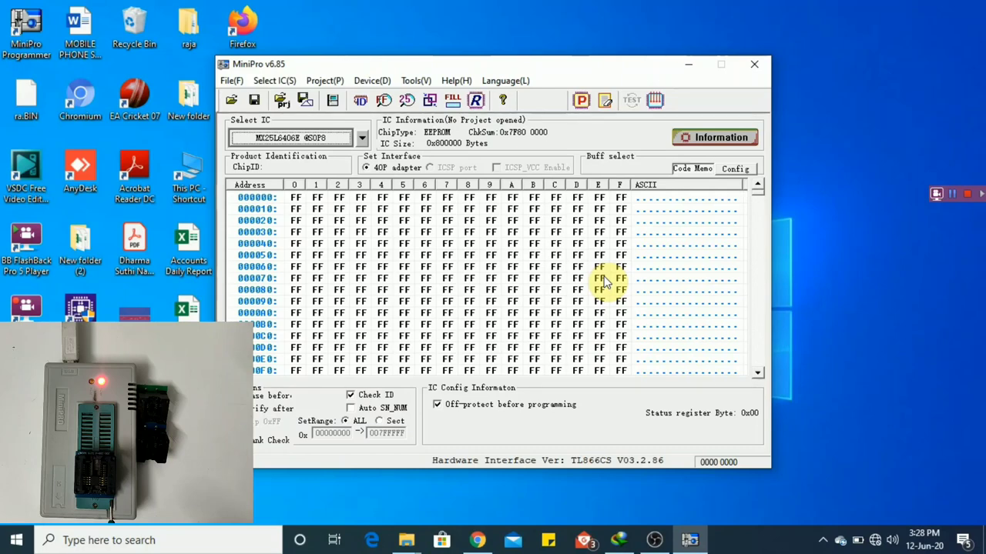
Read the MX25L6406E chip's code memory and status register into the buffer and look through the data.
click(477, 101)
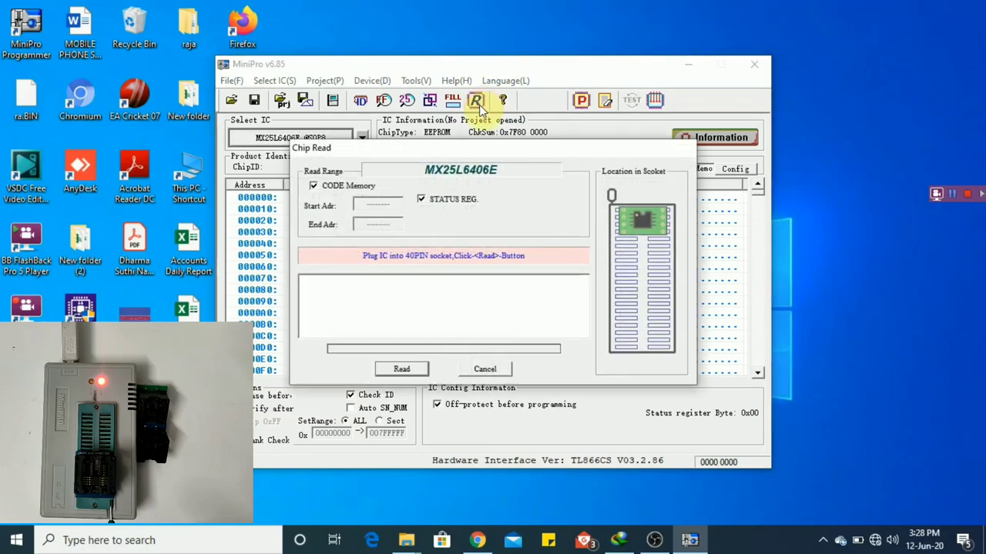
click(412, 371)
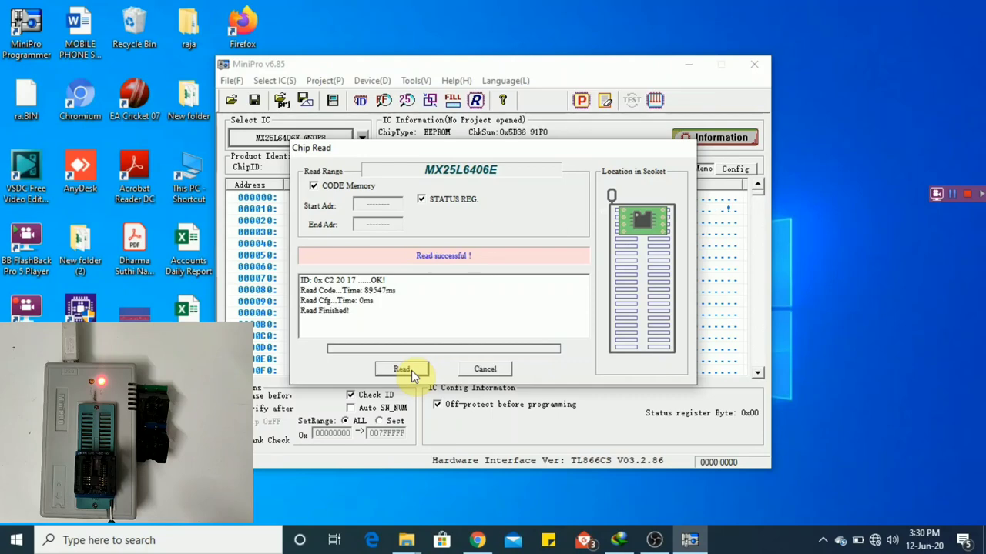
click(480, 373)
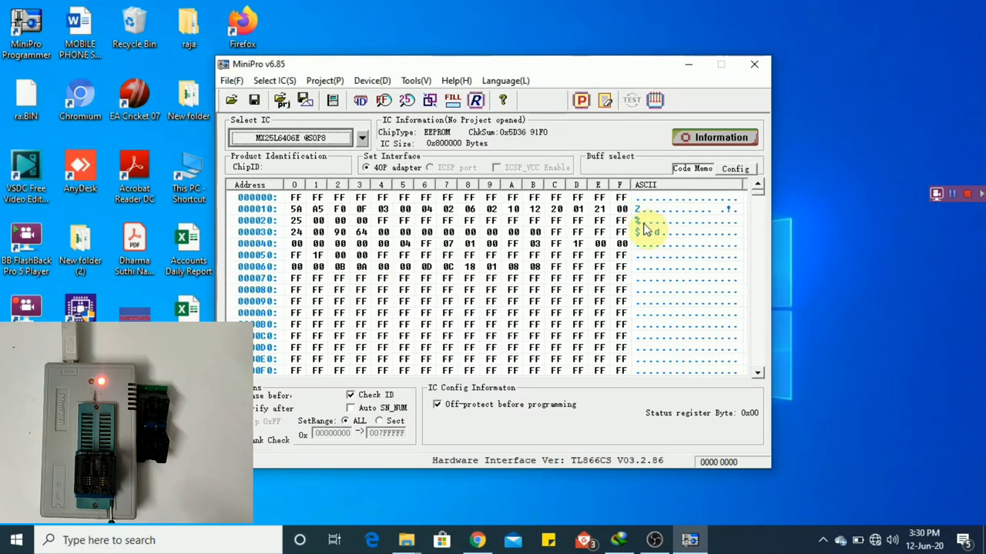
drag(761, 192, 760, 341)
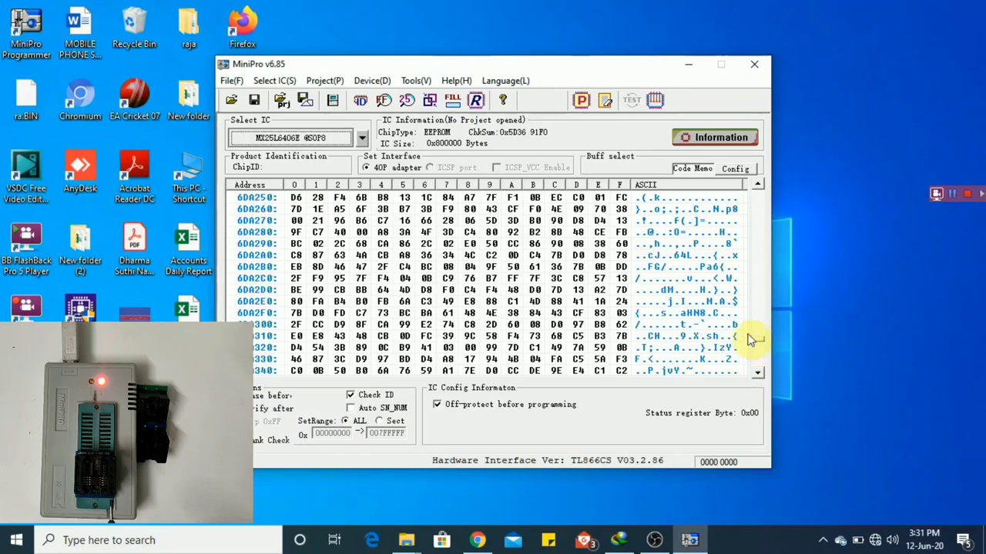
Erase the MX25L6406E chip and close the erase dialog.
click(605, 102)
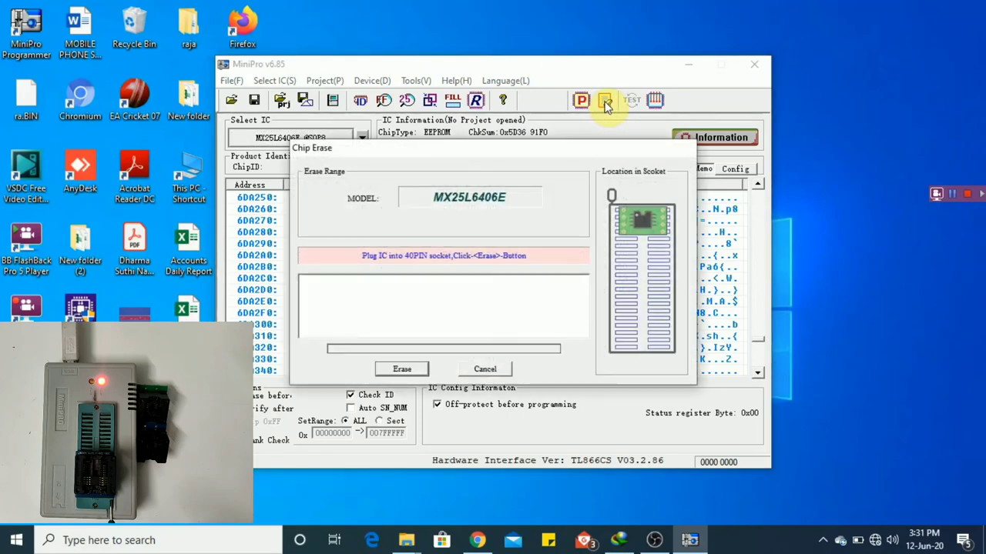
click(416, 372)
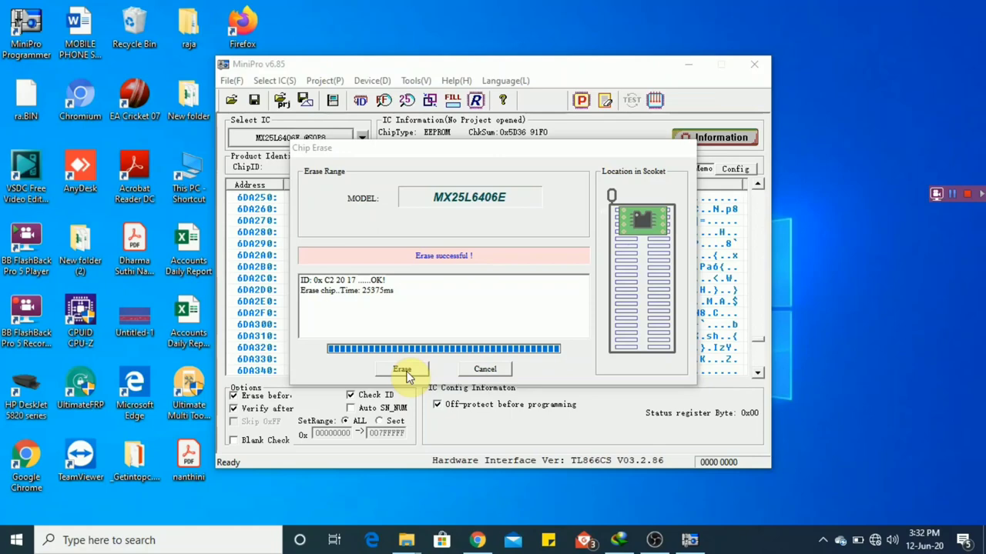
click(485, 371)
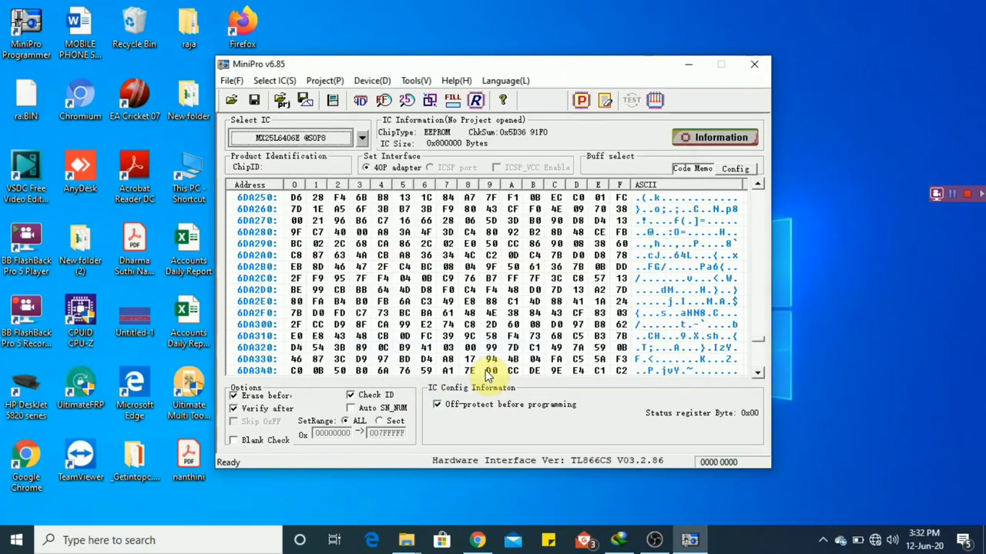
Start opening a file into the buffer and browse to the Downloads folder in the user profile.
drag(755, 341, 754, 192)
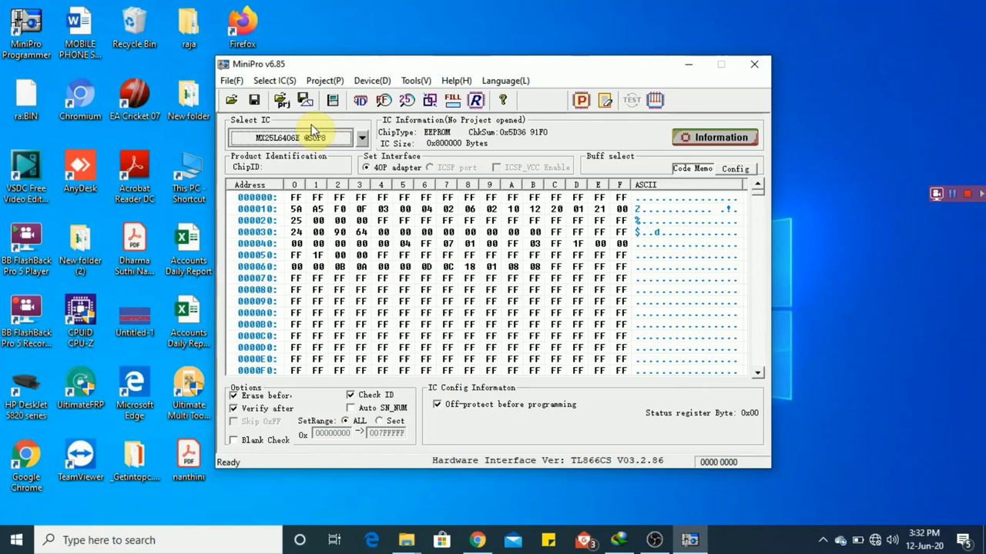
click(232, 81)
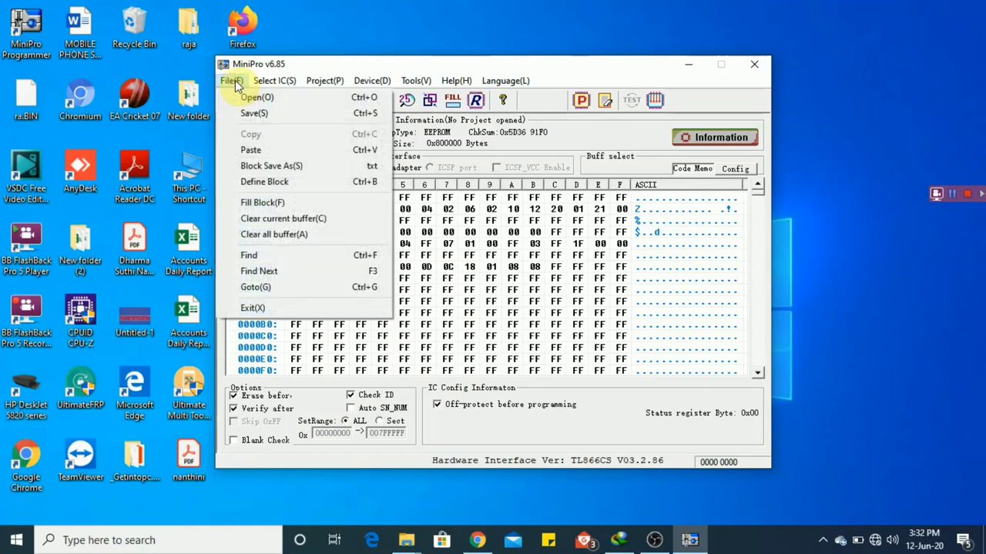
click(255, 100)
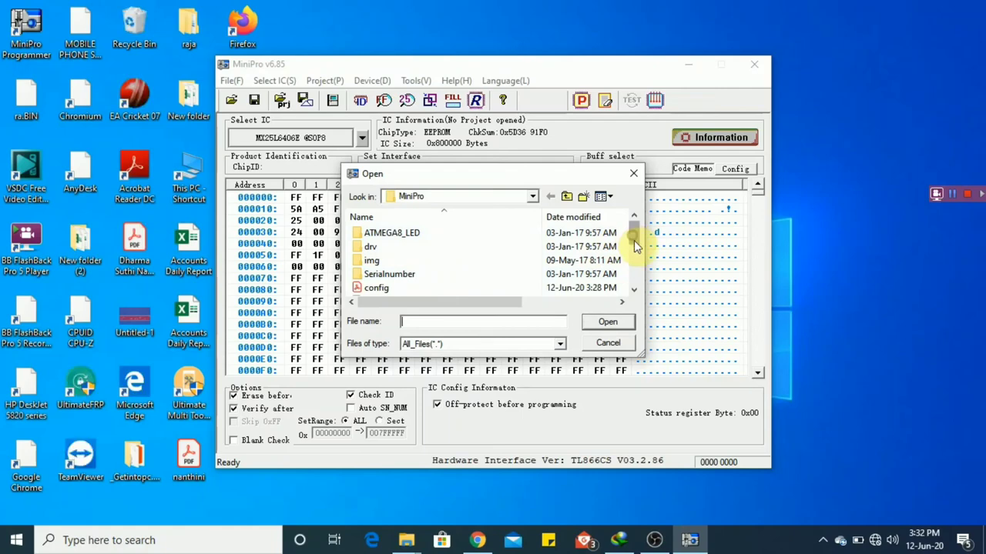
drag(634, 241, 634, 220)
click(534, 197)
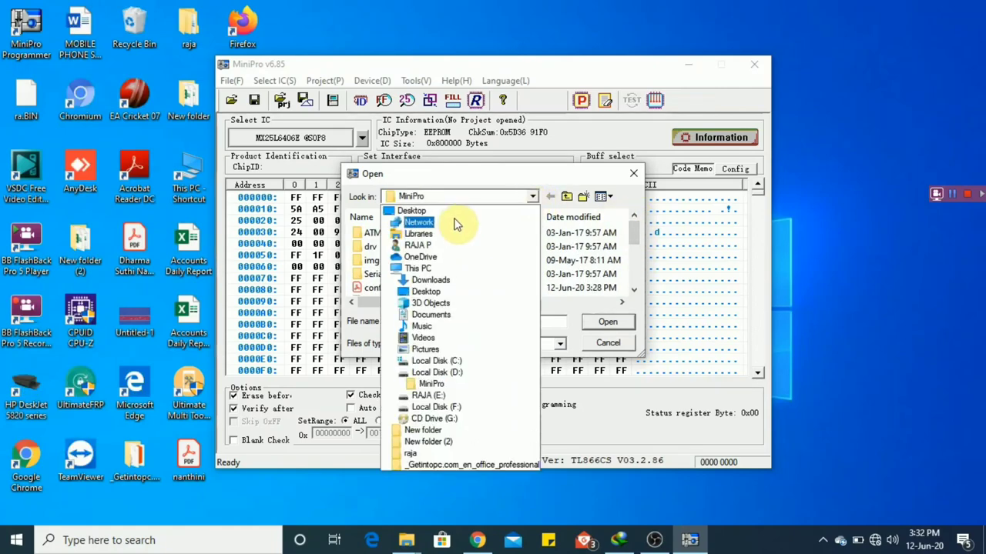
click(438, 245)
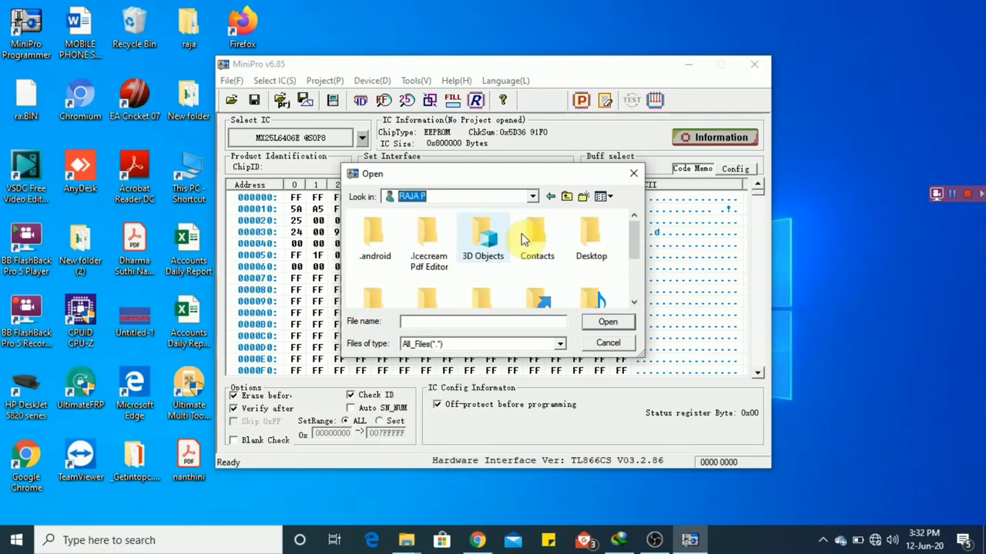
drag(636, 242, 633, 271)
click(418, 249)
double_click(420, 249)
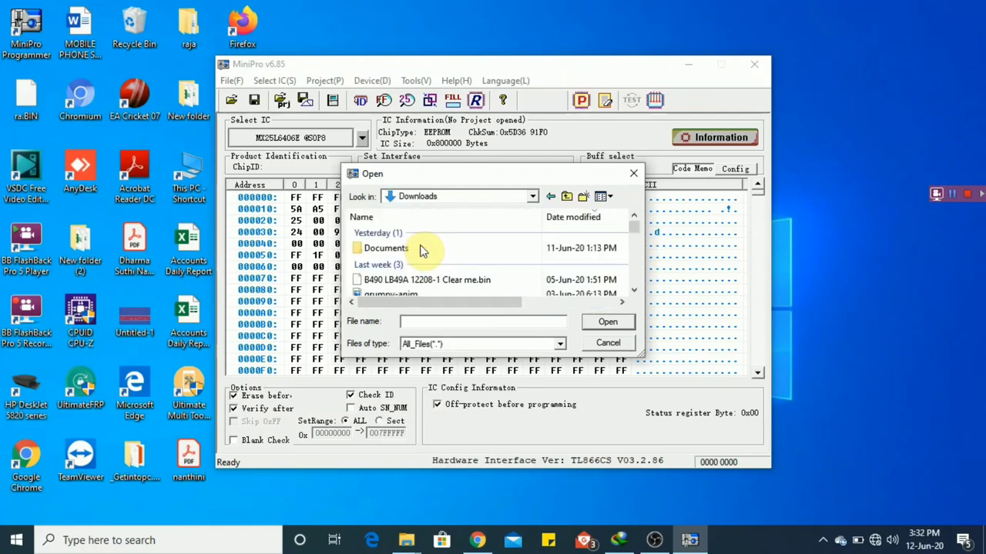
Load "B490 LB49A 12208-1 Clear me.bin" as BINARY into Code Memory in Normal mode, clearing the buffer with default.
click(425, 279)
double_click(428, 280)
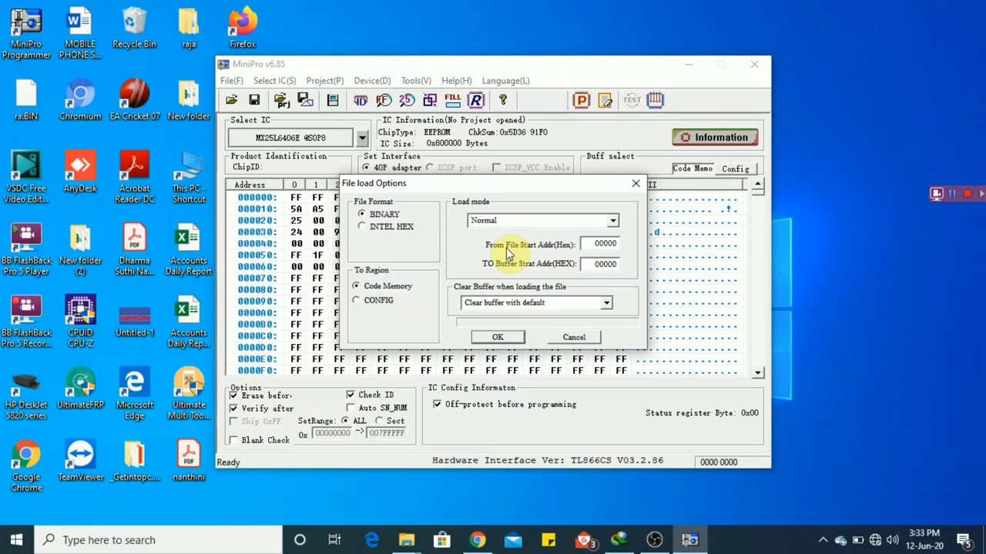
click(500, 338)
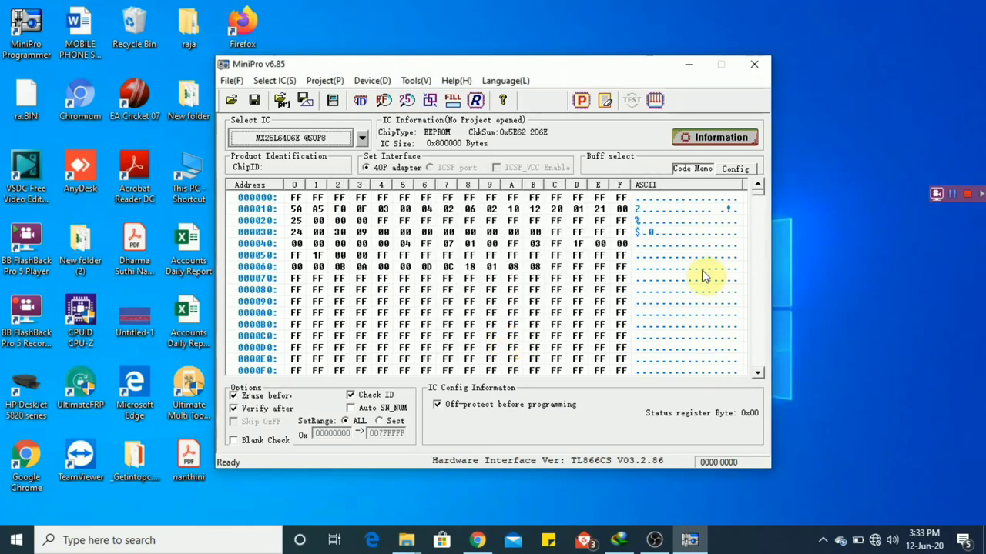
mouse_move(758, 199)
mouse_down()
mouse_move(759, 249)
mouse_move(758, 191)
mouse_up()
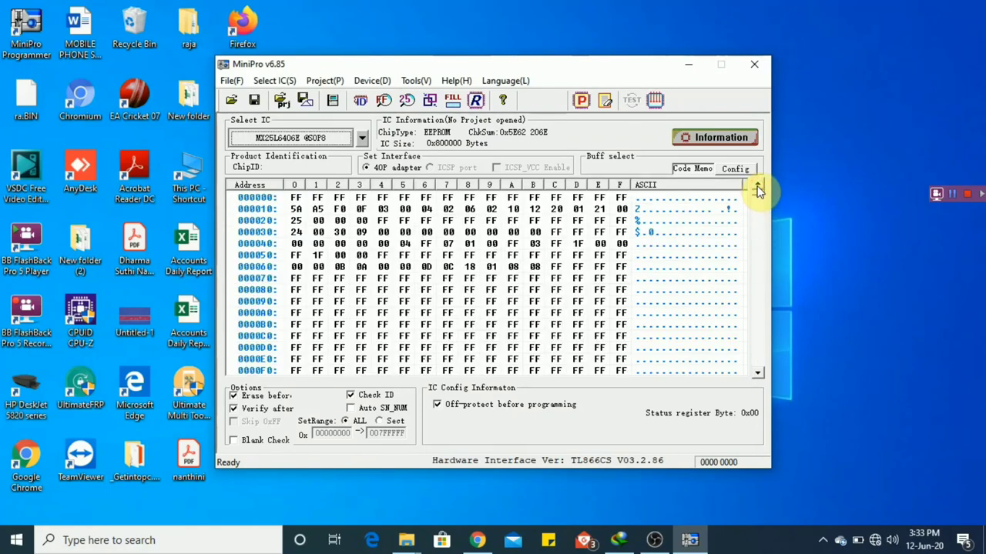
Program the MX25L6406E chip's code memory and status register from the buffer, and close the programming dialog when it finishes.
click(580, 102)
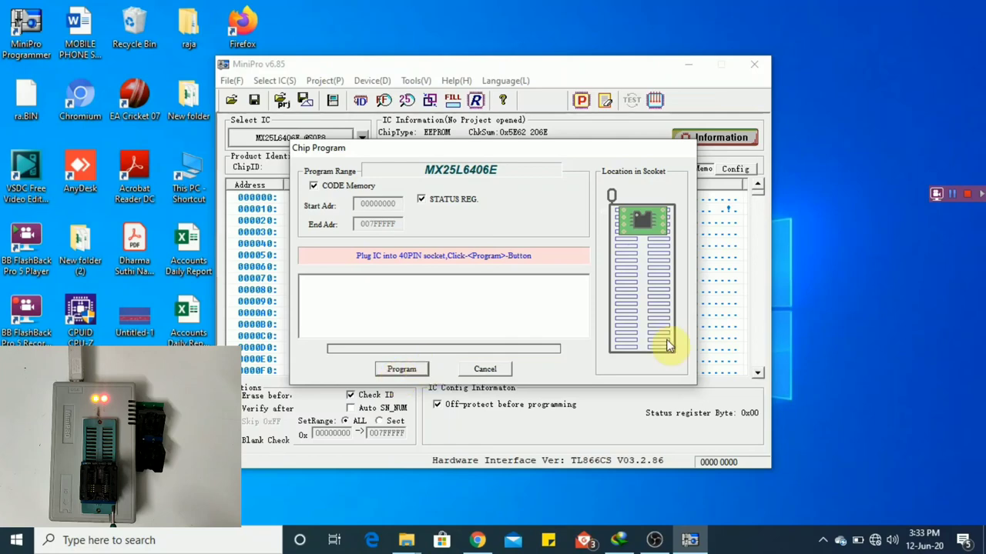
click(953, 196)
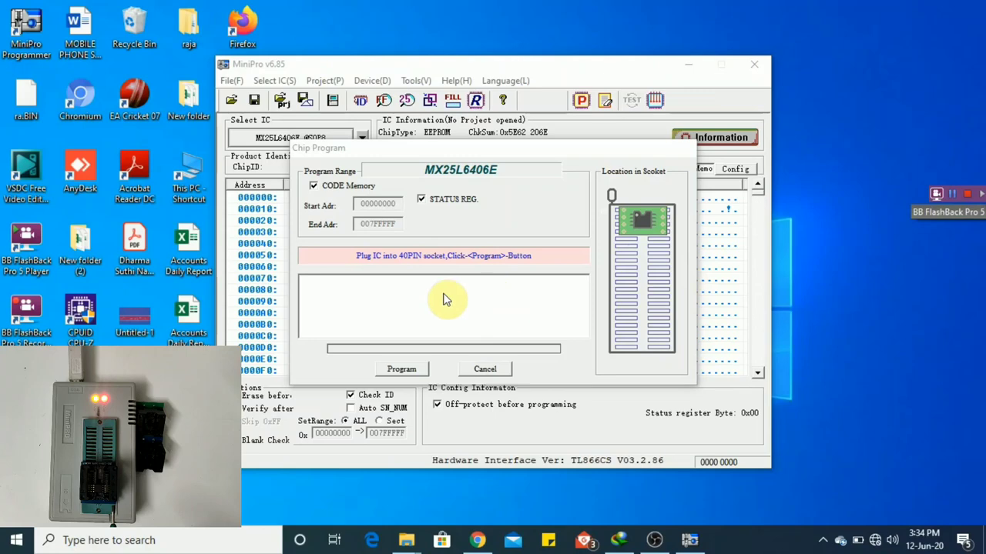
click(406, 369)
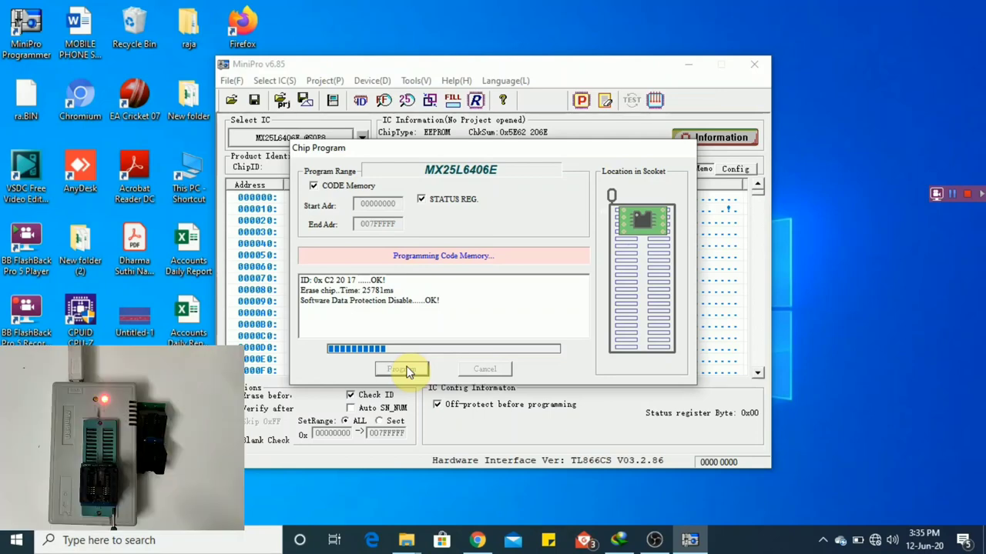
click(953, 197)
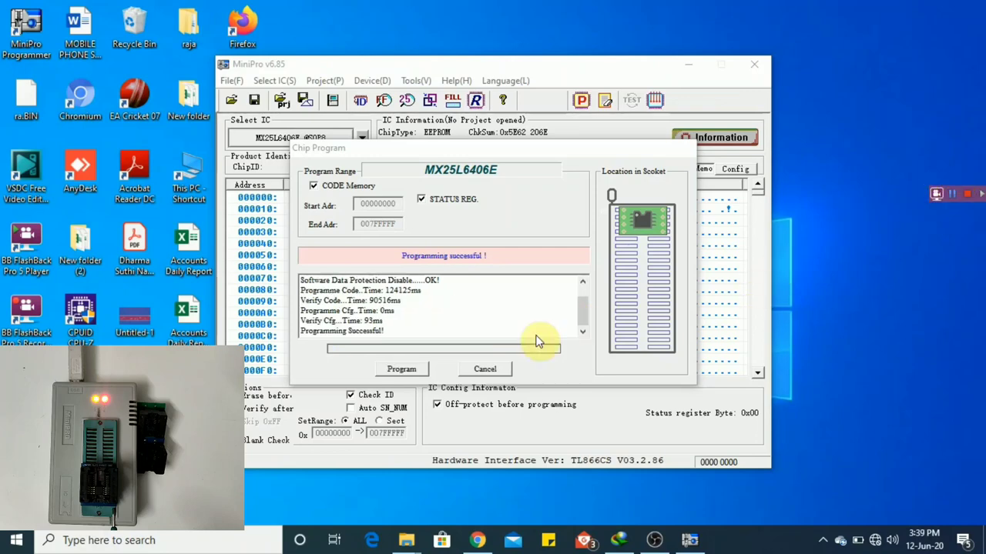
click(483, 370)
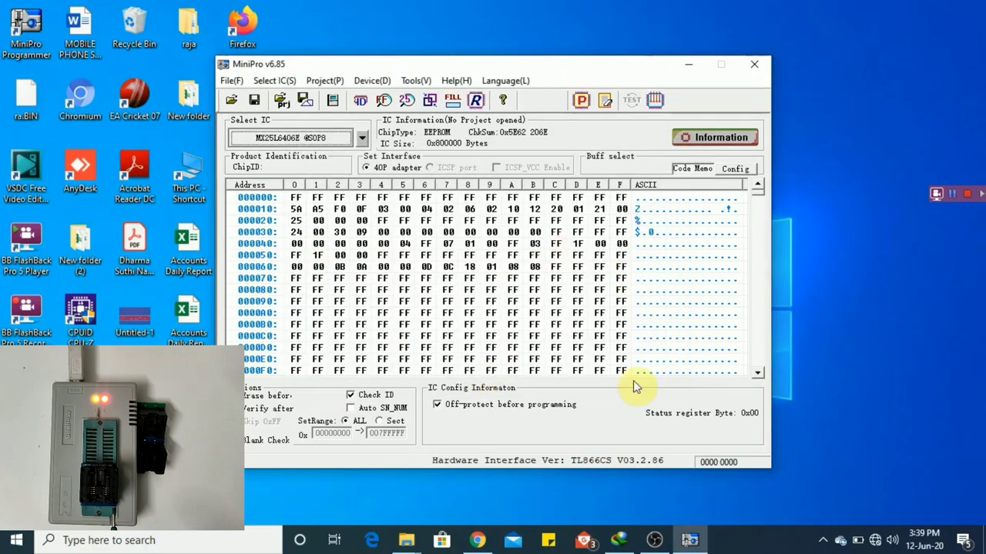
Read the newly programmed MX25L6406E chip's code memory and status register back into the buffer and look through the data.
click(477, 102)
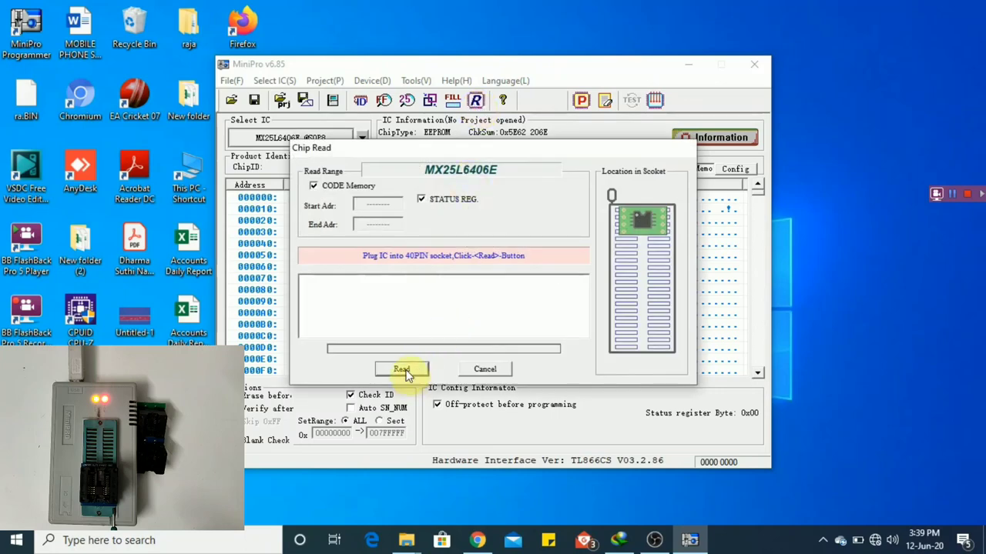
click(410, 371)
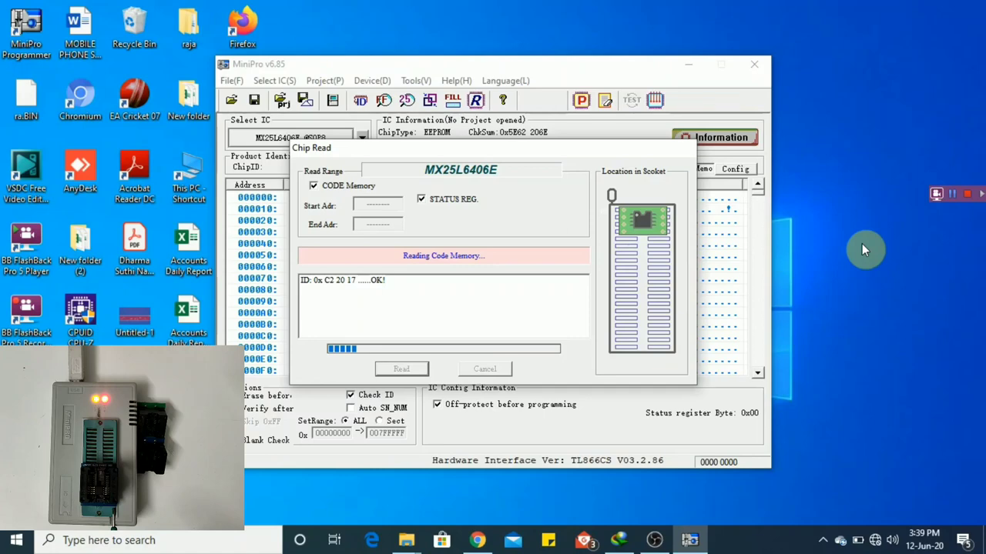
click(953, 197)
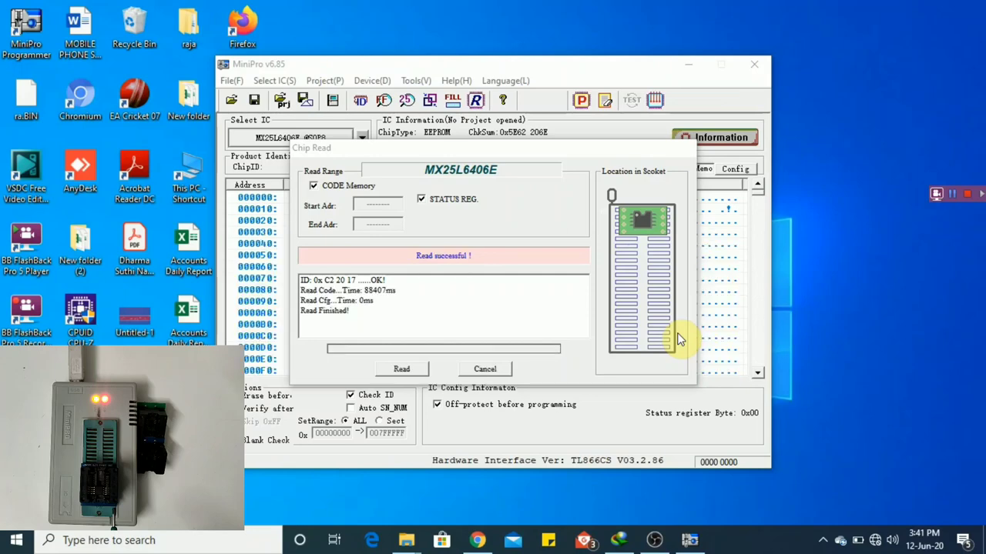
click(486, 370)
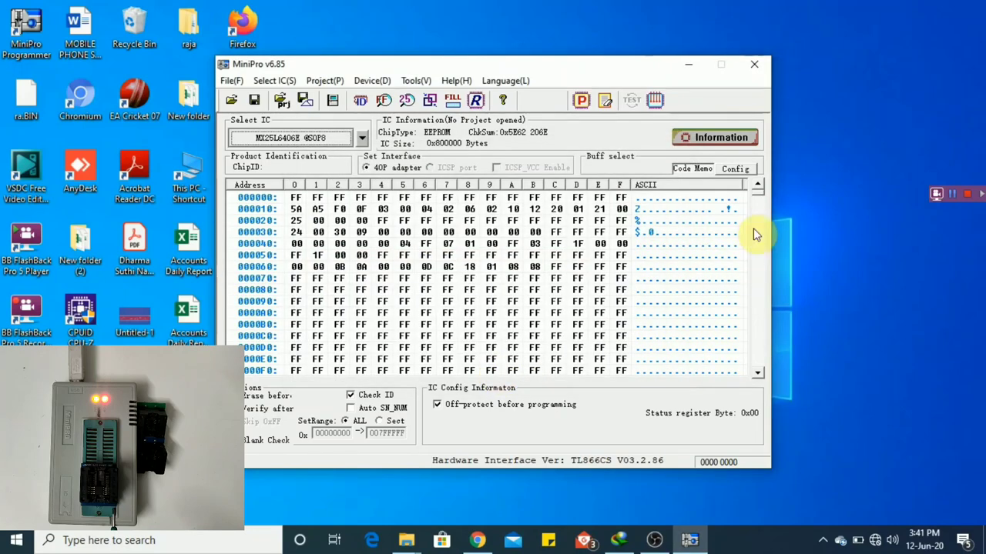
drag(760, 192, 757, 321)
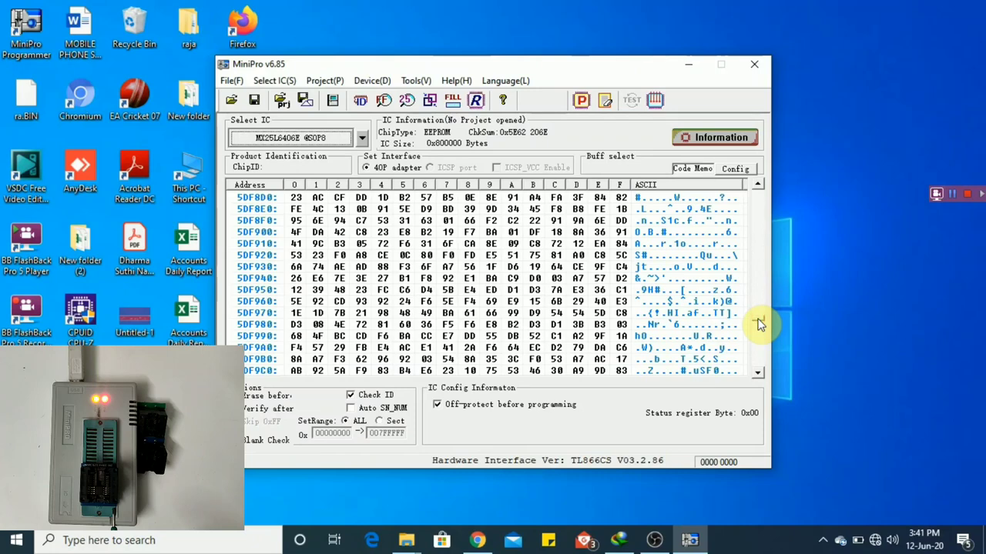